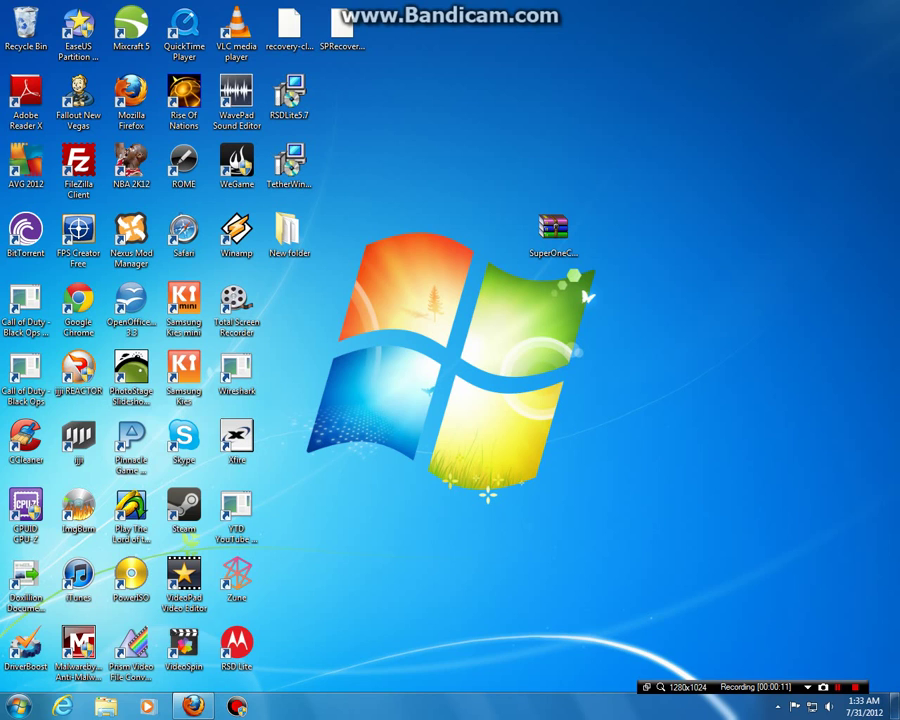
Return to the Google results and open the 'SuperOneClick - CNET Download.com' page.
{"action": "left_click", "coordinate": [193, 706]}
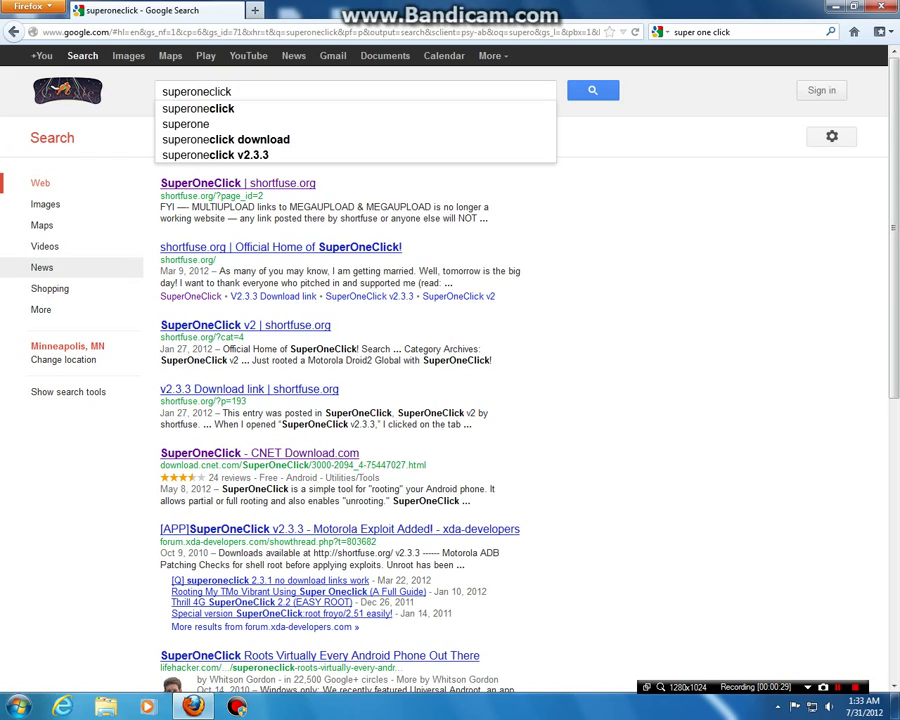
{"action": "mouse_move", "coordinate": [340, 476]}
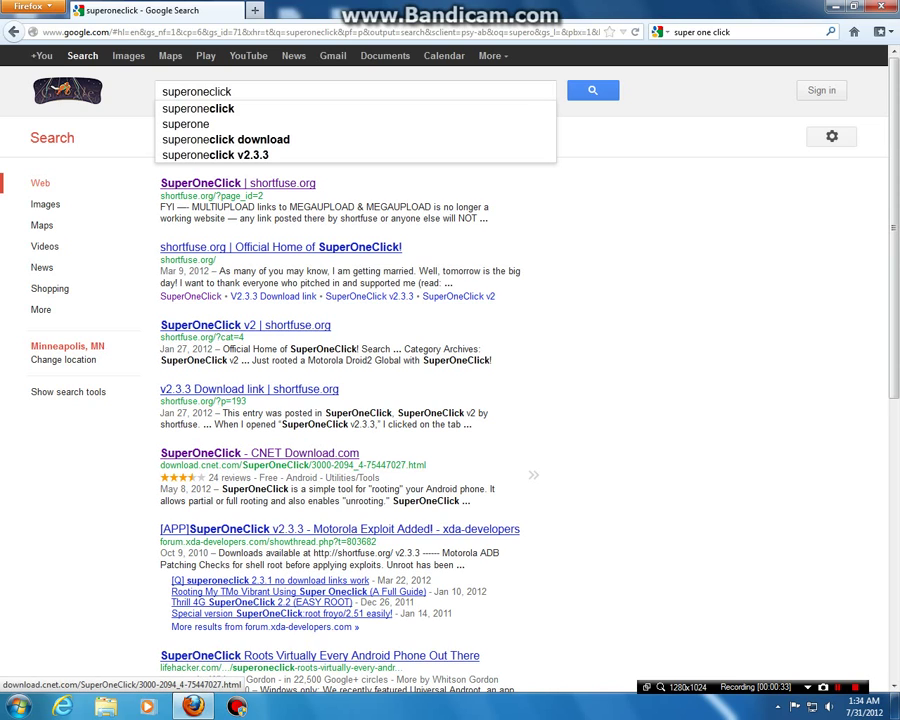
{"action": "left_click", "coordinate": [260, 453]}
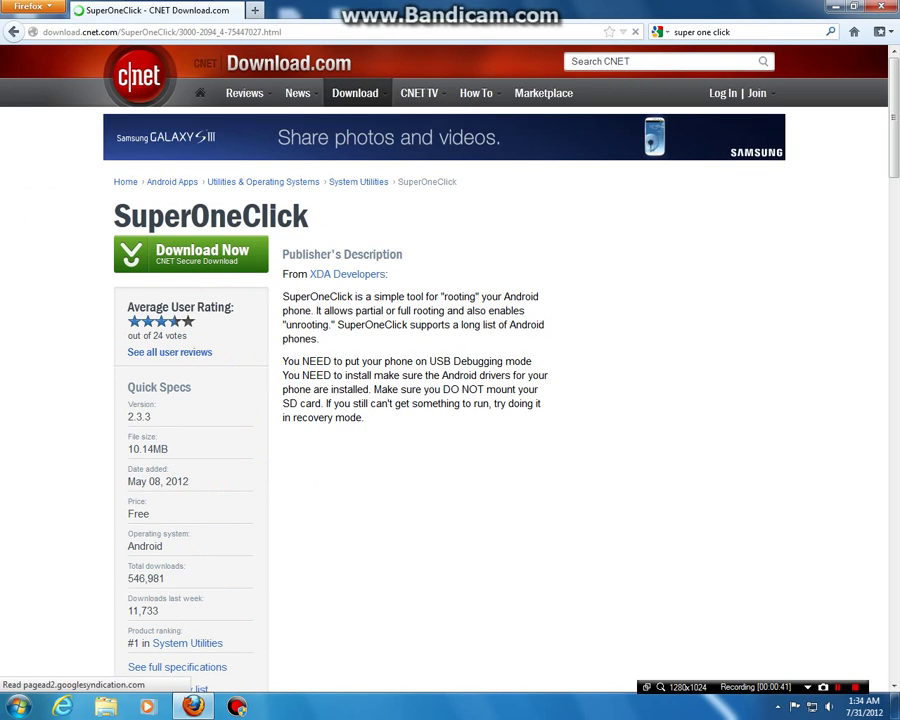
Download SuperOneClick 2.3.3 with Download Now, then show the desktop holding the archive.
{"action": "scroll", "coordinate": [450, 380], "scroll_direction": "down", "scroll_amount": 2}
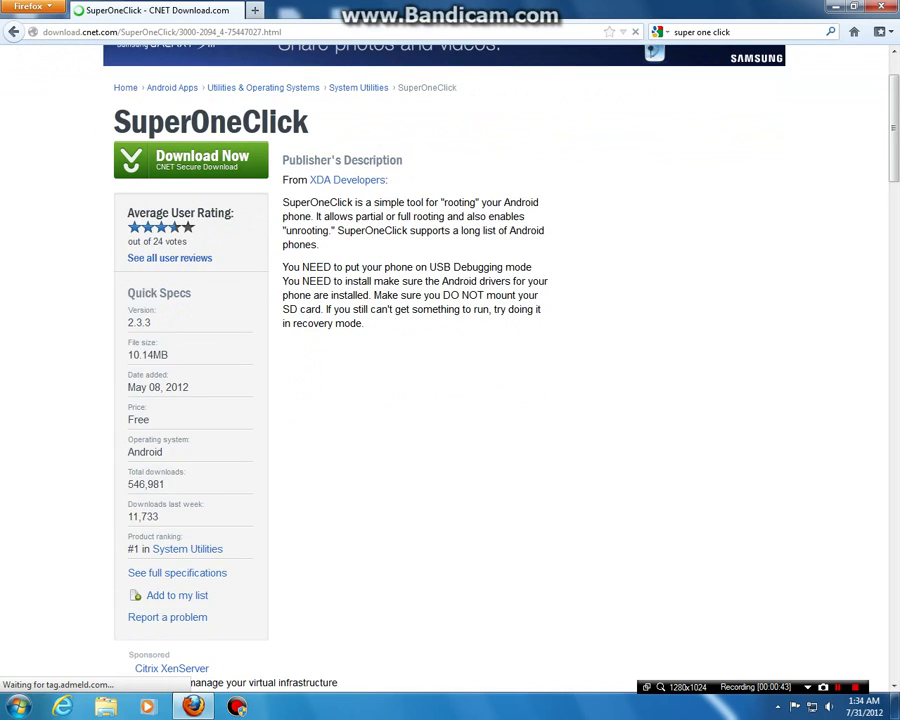
{"action": "scroll", "coordinate": [450, 380], "scroll_direction": "down", "scroll_amount": 1}
{"action": "scroll", "coordinate": [450, 380], "scroll_direction": "up", "scroll_amount": 1}
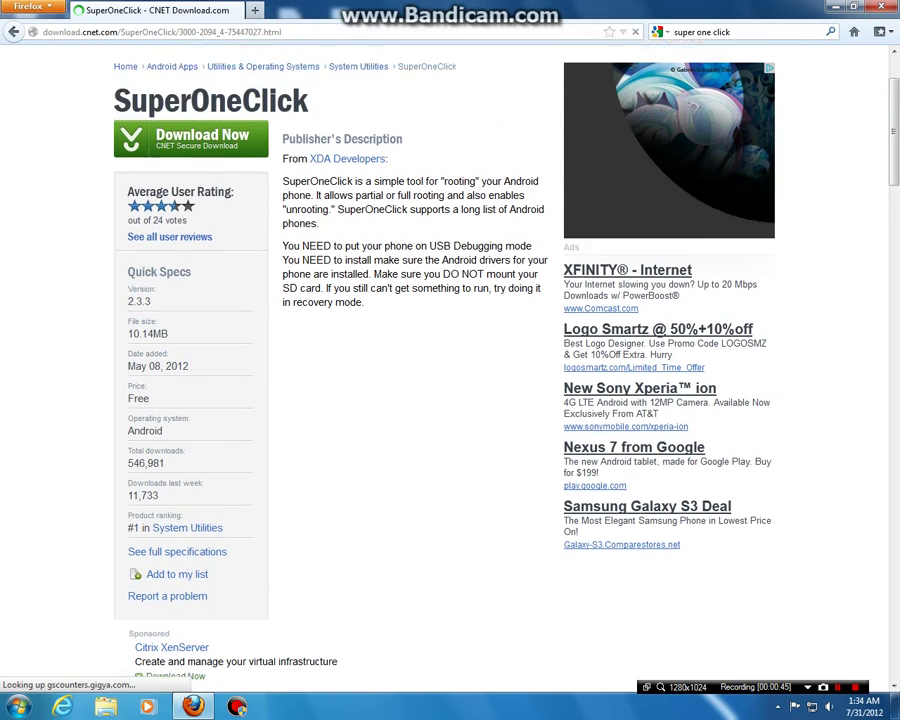
{"action": "scroll", "coordinate": [450, 380], "scroll_direction": "up", "scroll_amount": 3}
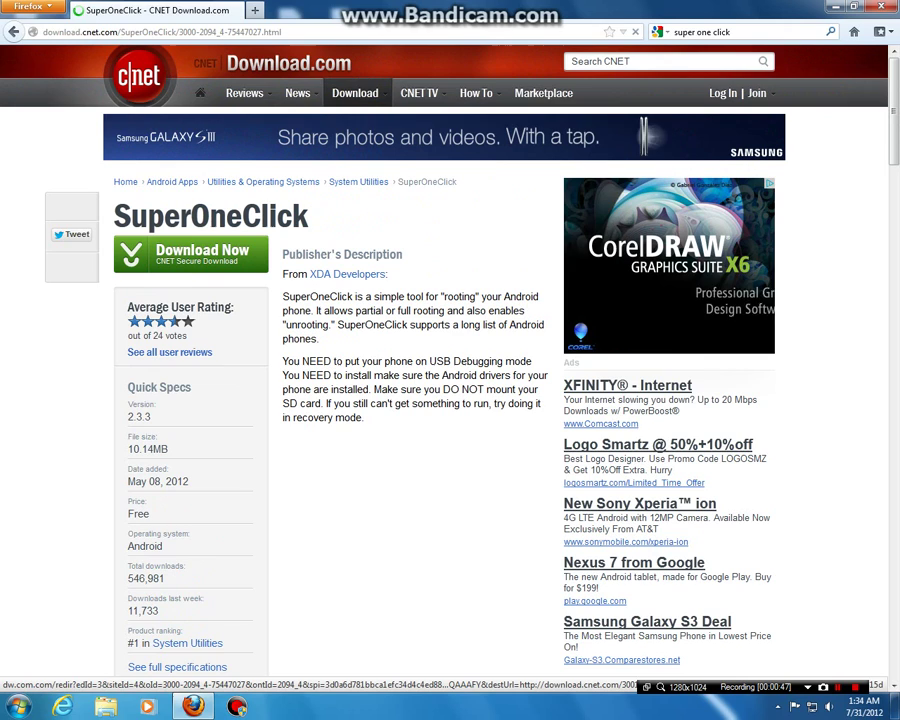
{"action": "left_click", "coordinate": [190, 255]}
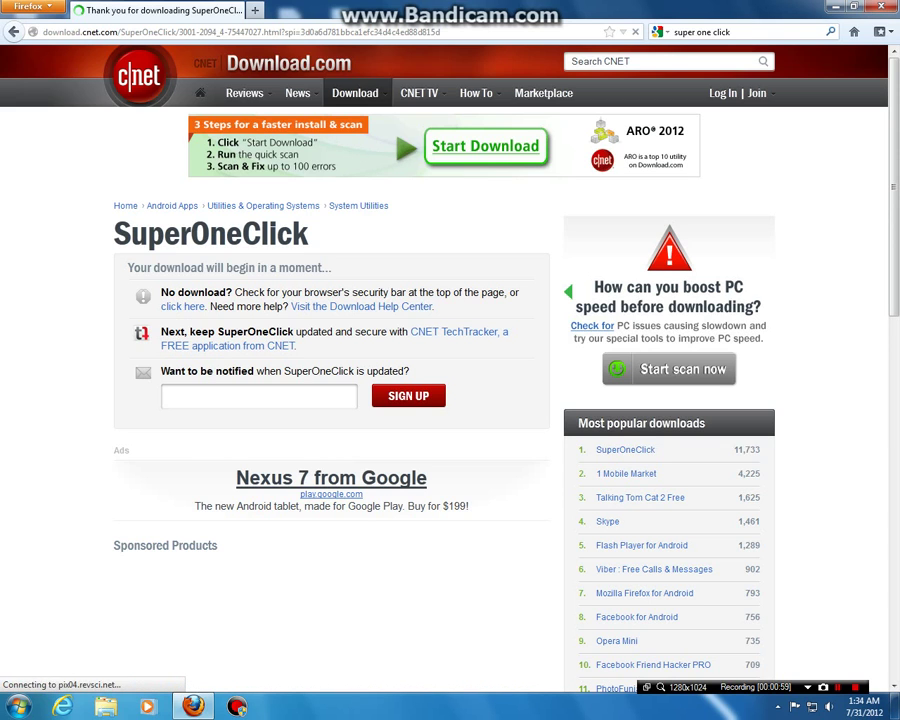
{"action": "key", "text": "super+d"}
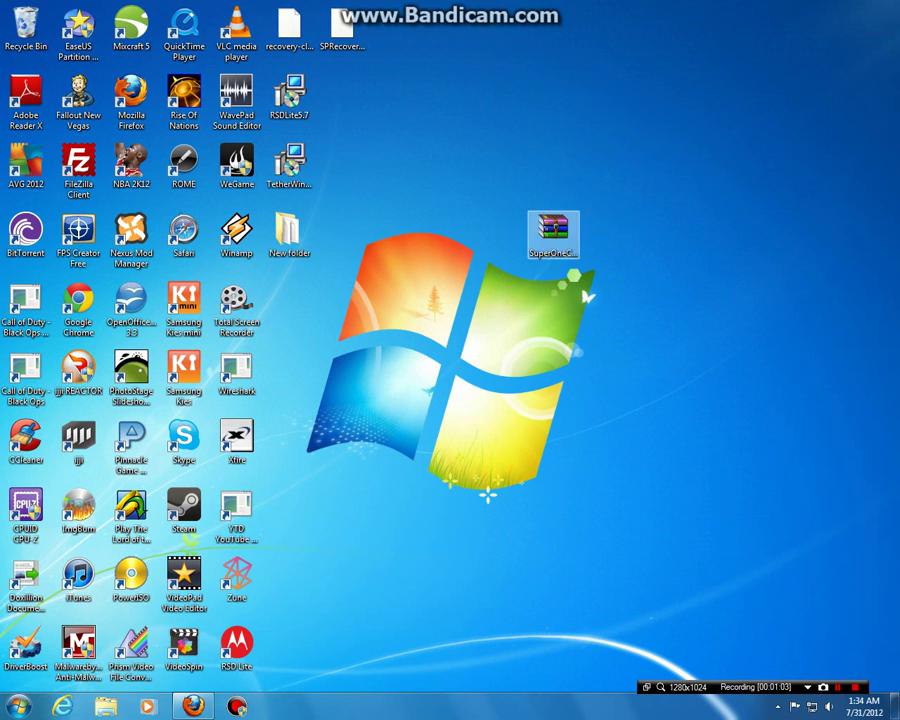
Reposition the SuperOneClick archive on the desktop and preview its contents.
{"action": "left_click_drag", "start_coordinate": [553, 232], "coordinate": [447, 298]}
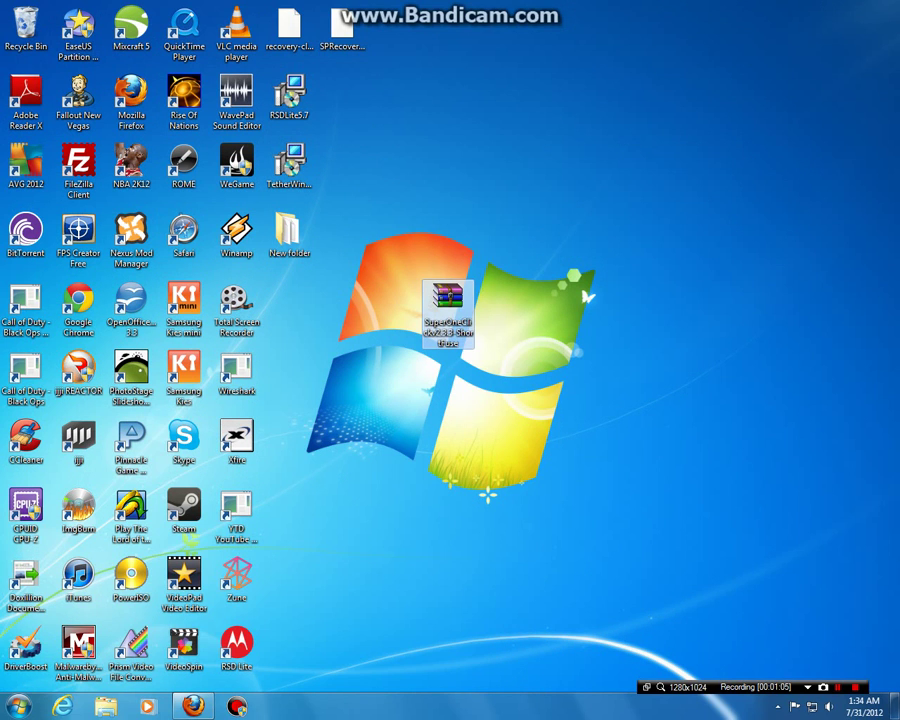
{"action": "left_click", "coordinate": [318, 222]}
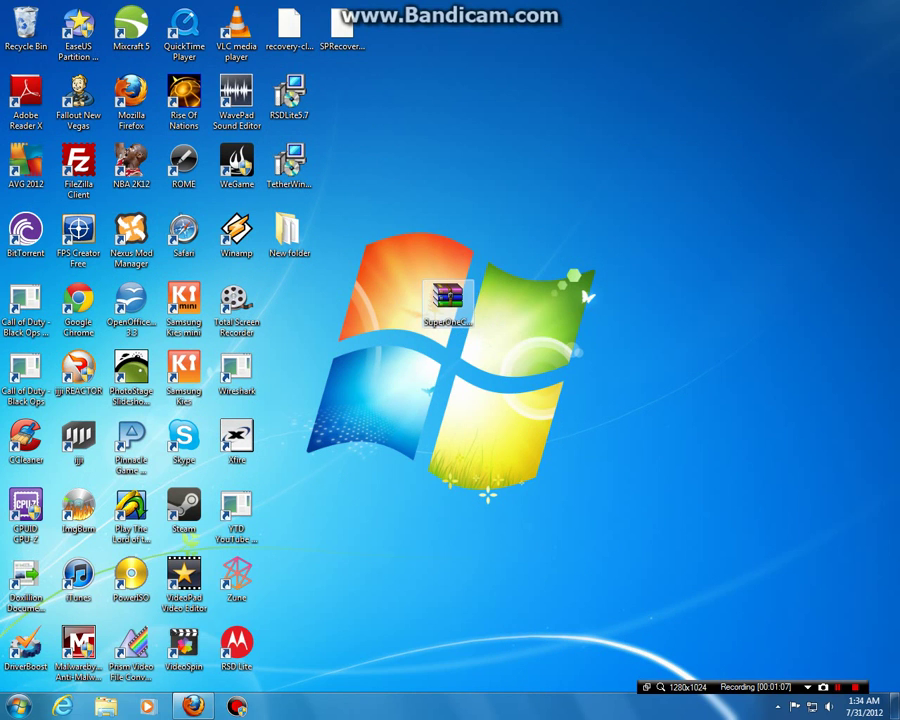
{"action": "double_click", "coordinate": [447, 298]}
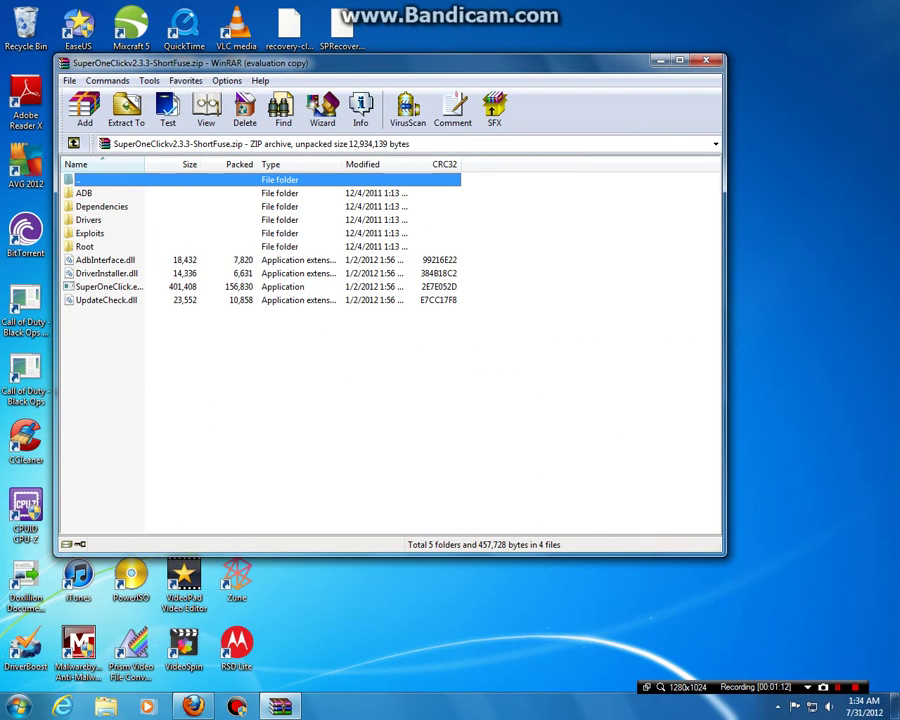
{"action": "key", "text": "alt+F4"}
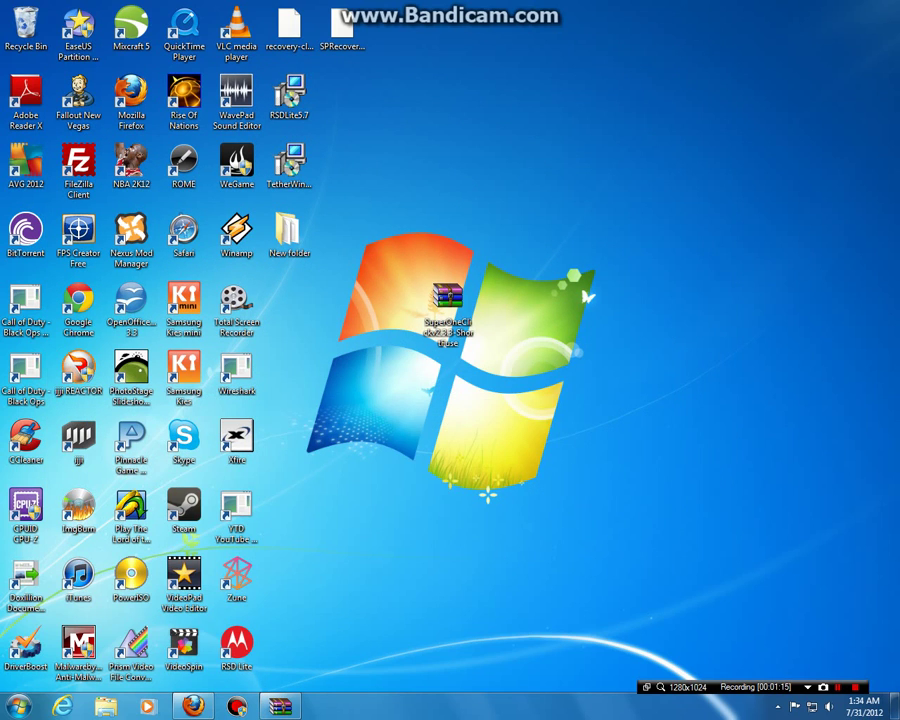
Create New folder (2) on the desktop and move the SuperOneClick archive into it.
{"action": "right_click", "coordinate": [567, 329]}
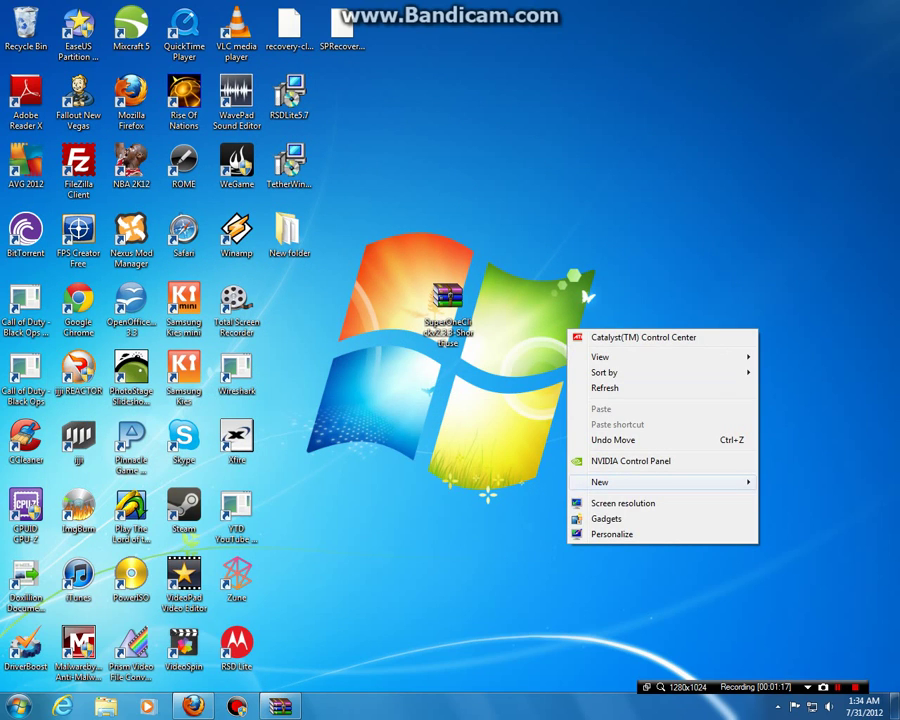
{"action": "left_click", "coordinate": [430, 479]}
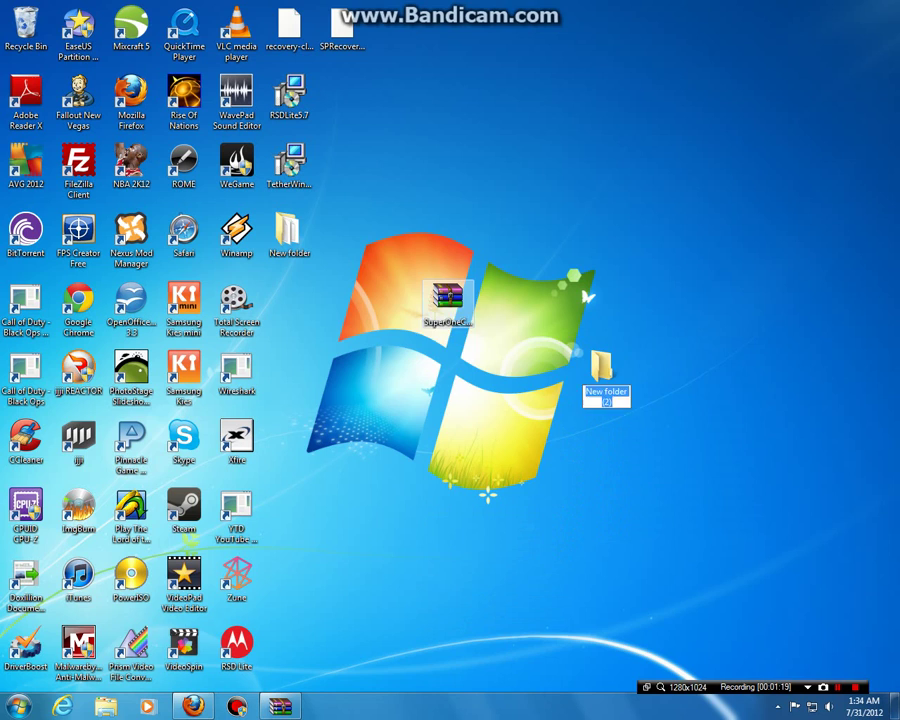
{"action": "left_click_drag", "start_coordinate": [448, 300], "coordinate": [606, 372]}
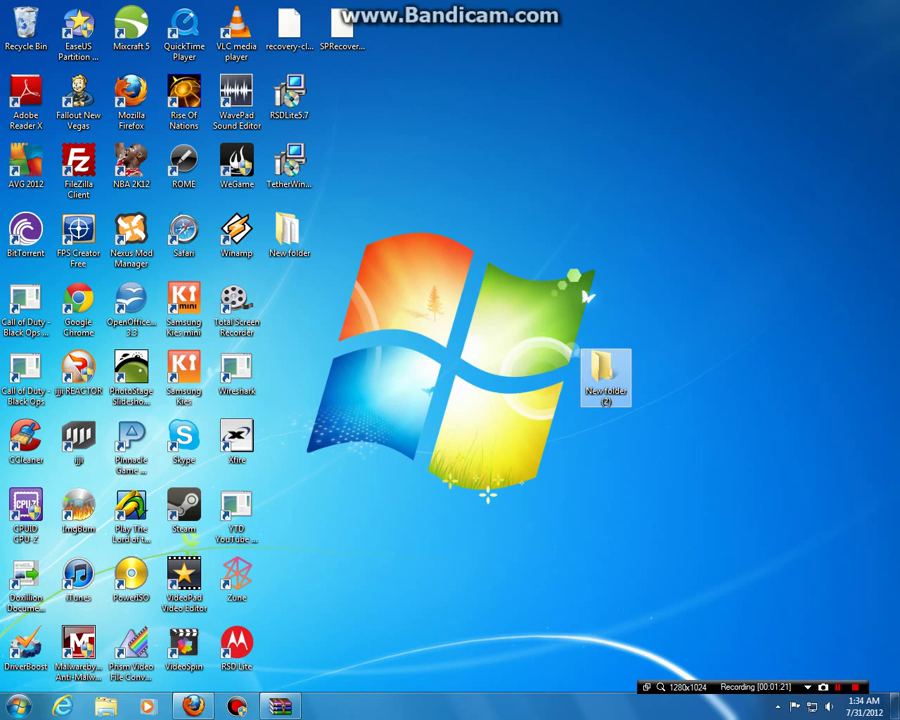
Extract the SuperOneClick archive here inside New folder (2).
{"action": "double_click", "coordinate": [605, 375]}
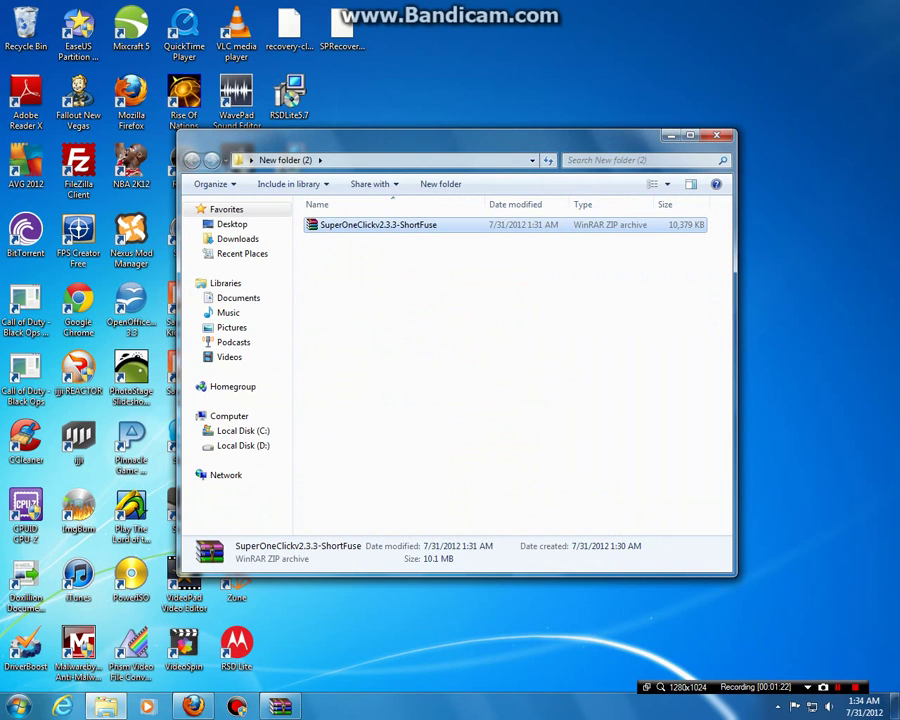
{"action": "right_click", "coordinate": [374, 226]}
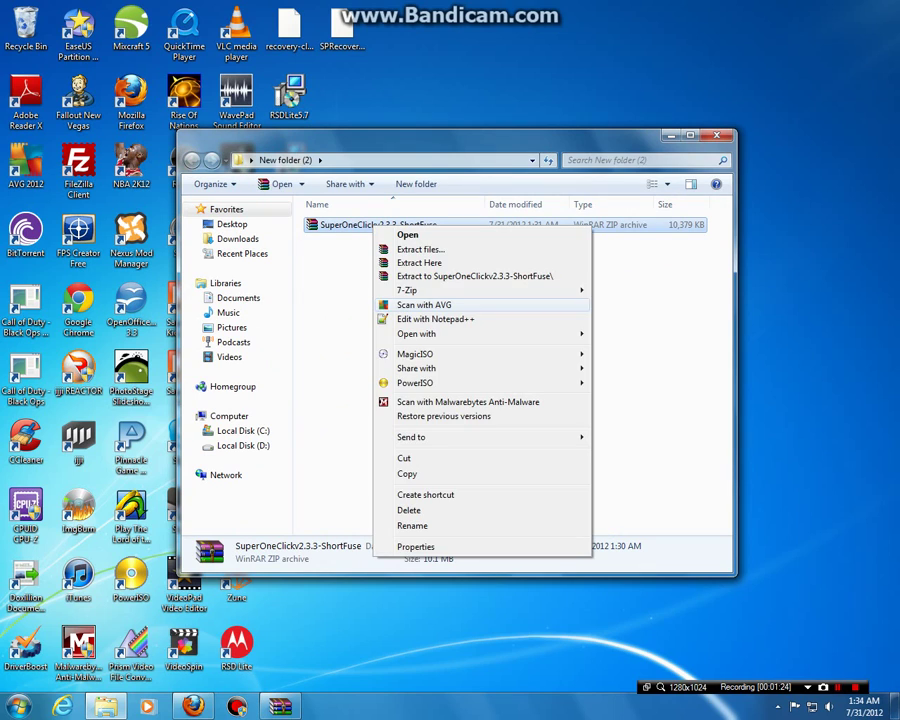
{"action": "left_click", "coordinate": [410, 262]}
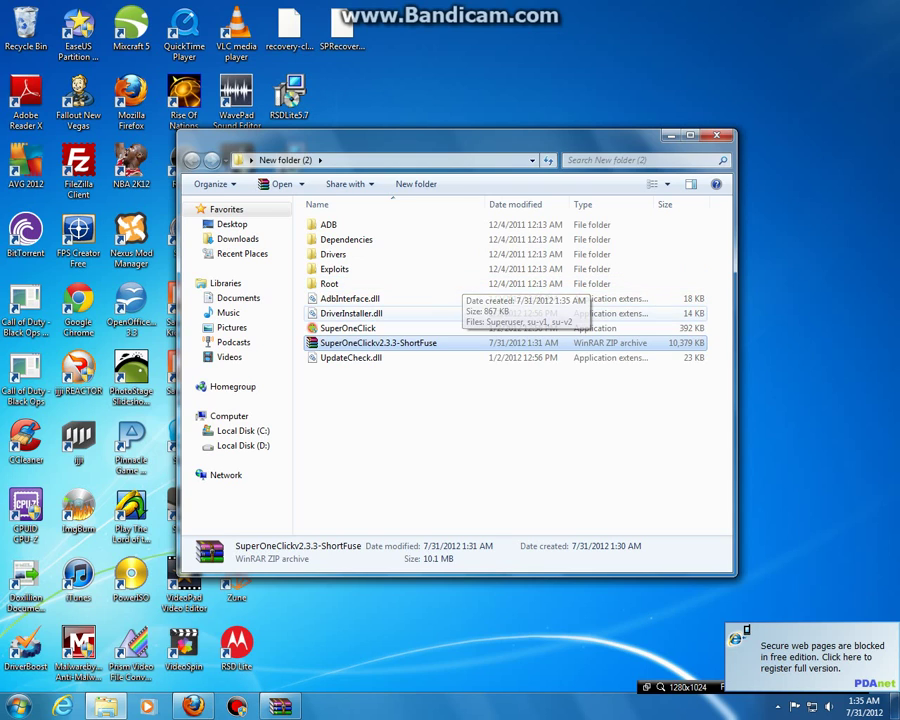
Run the extracted SuperOneClick application as administrator.
{"action": "left_click", "coordinate": [460, 328]}
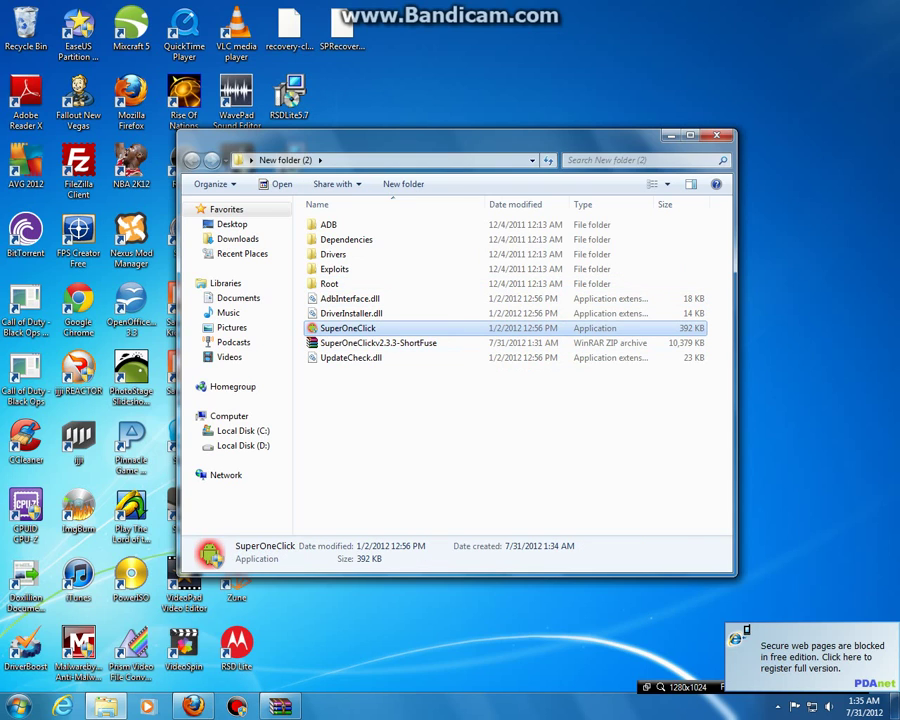
{"action": "right_click", "coordinate": [460, 328]}
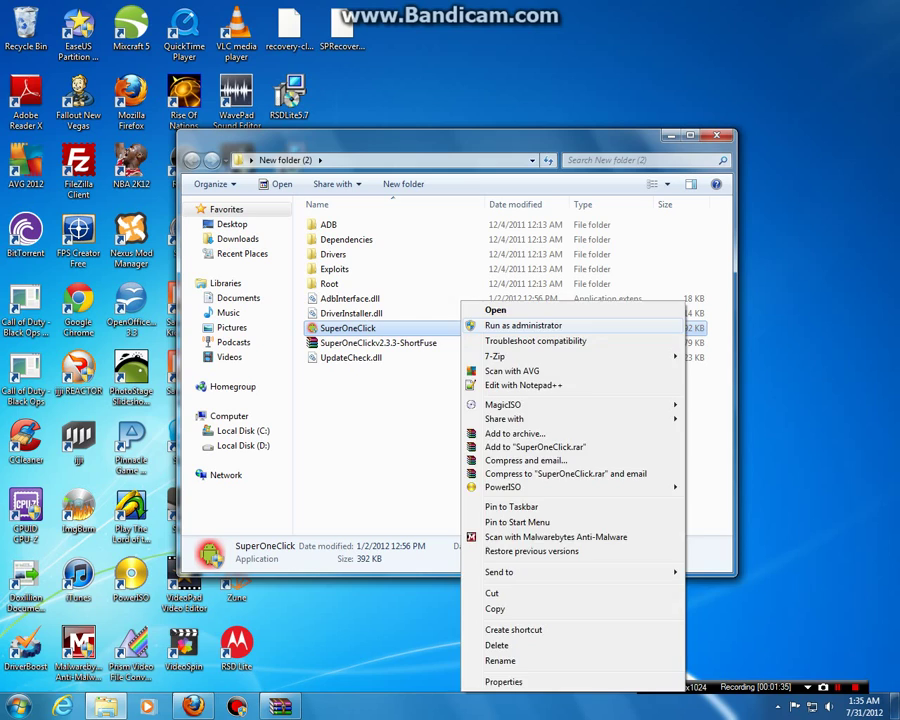
{"action": "left_click", "coordinate": [510, 325]}
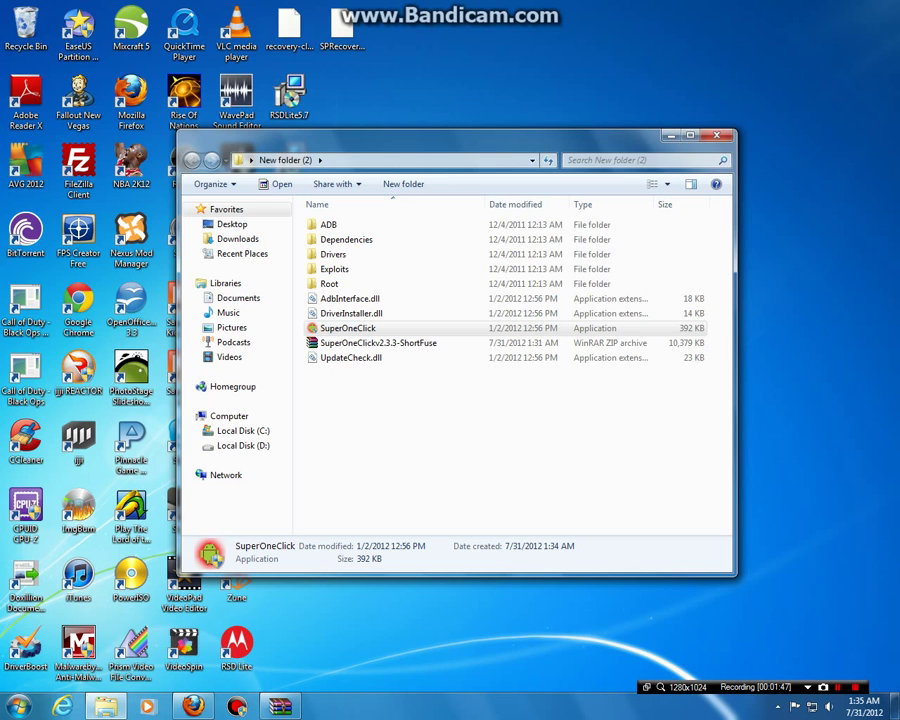
Approve the UAC prompt and choose Donate Later on the Thank you notice.
{"action": "key", "text": "Return"}
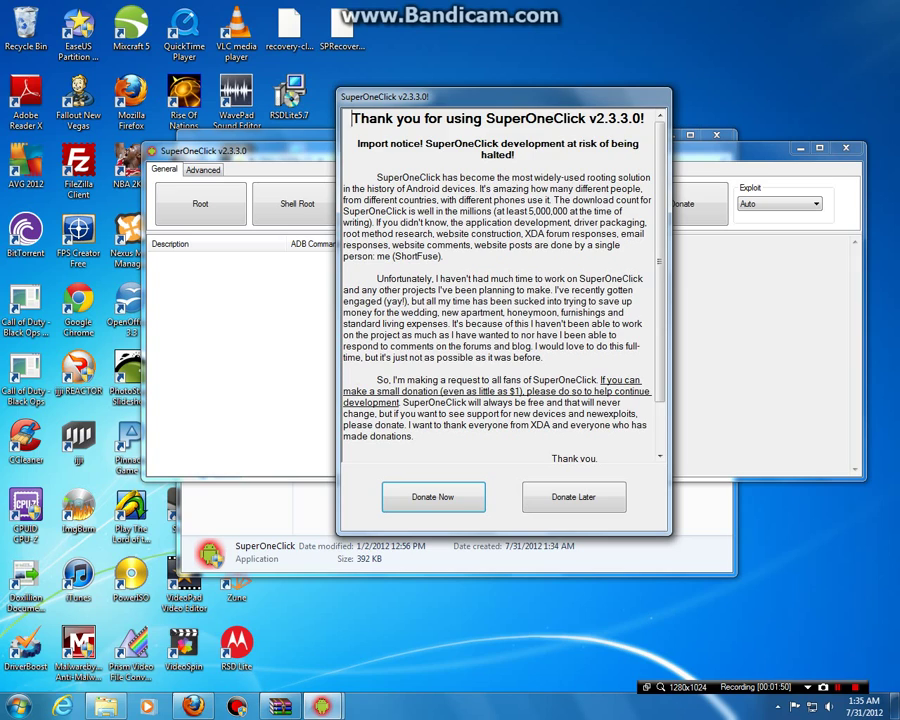
{"action": "scroll", "coordinate": [500, 290], "scroll_direction": "down", "scroll_amount": 1}
{"action": "scroll", "coordinate": [500, 290], "scroll_direction": "down", "scroll_amount": 1}
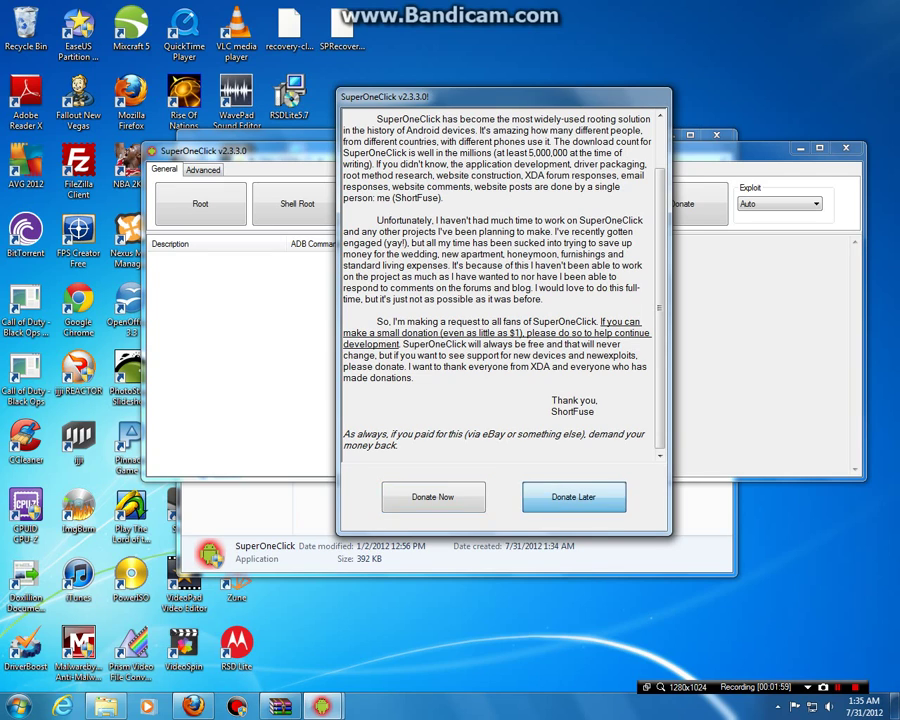
{"action": "key", "text": "Return"}
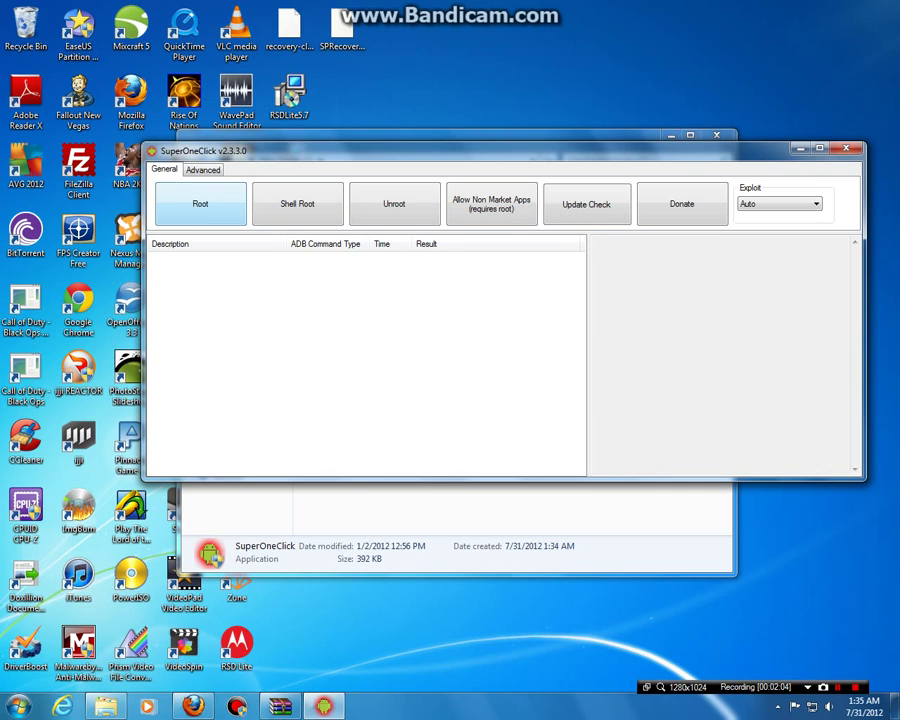
Check the Advanced tab, keep the General exploit on Auto, and start Root.
{"action": "left_click", "coordinate": [202, 169]}
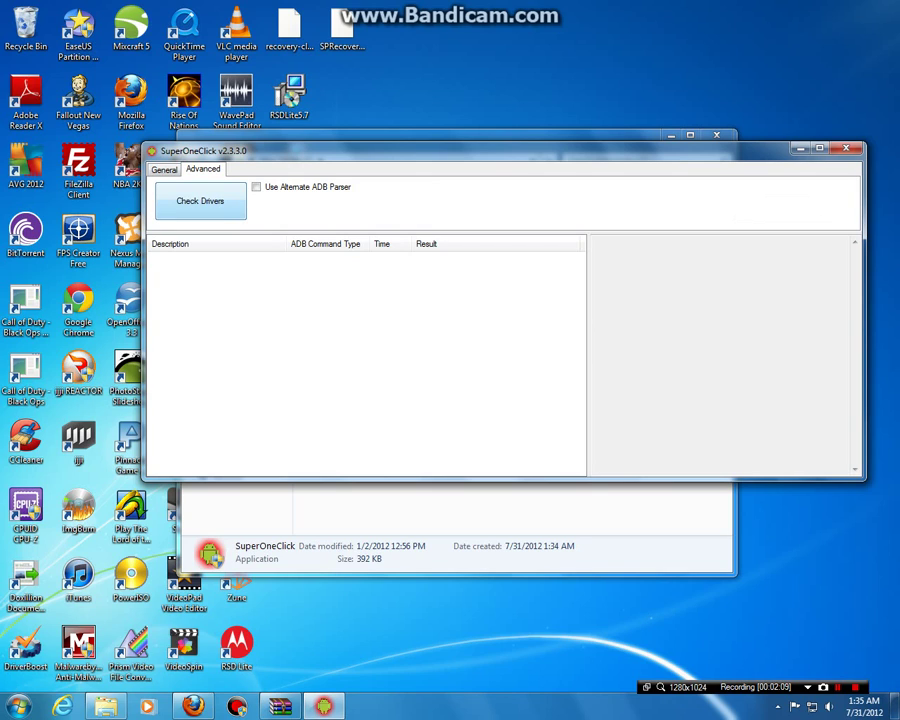
{"action": "key", "text": "ctrl+Tab"}
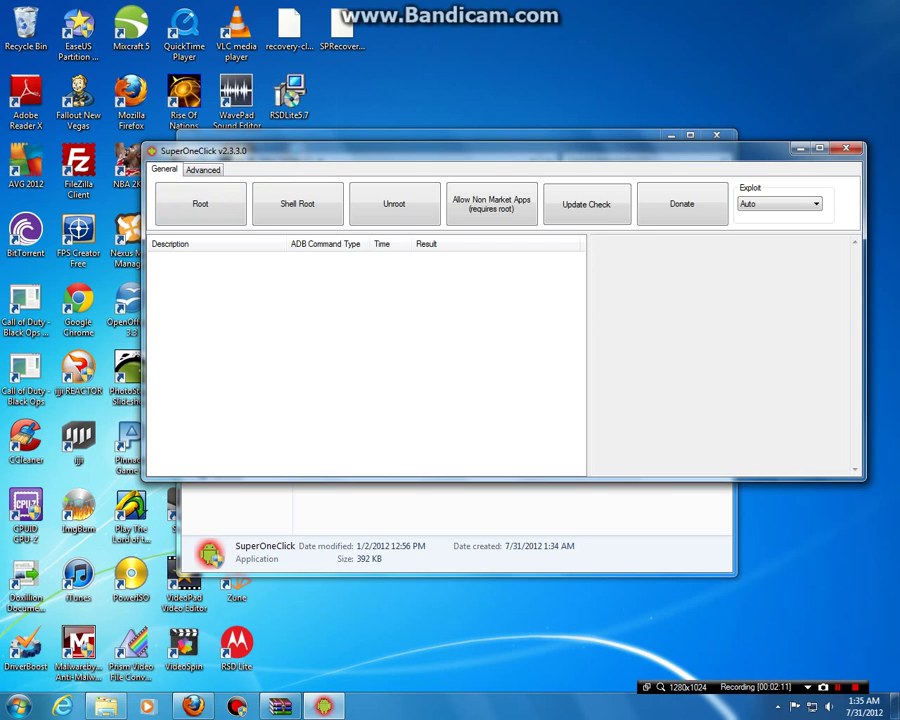
{"action": "key", "text": "ctrl+Tab"}
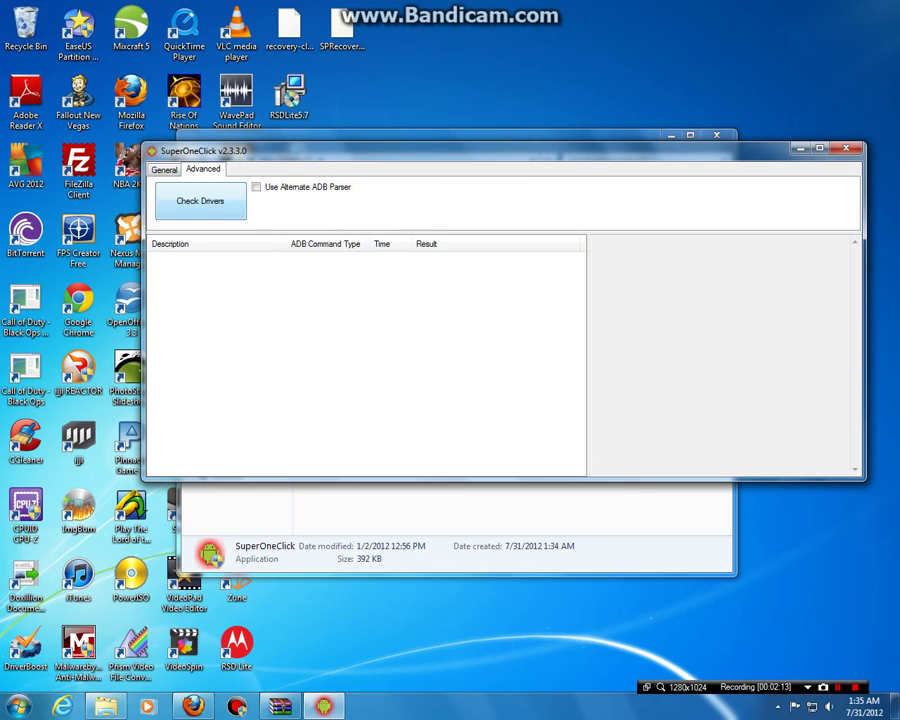
{"action": "key", "text": "ctrl+Tab"}
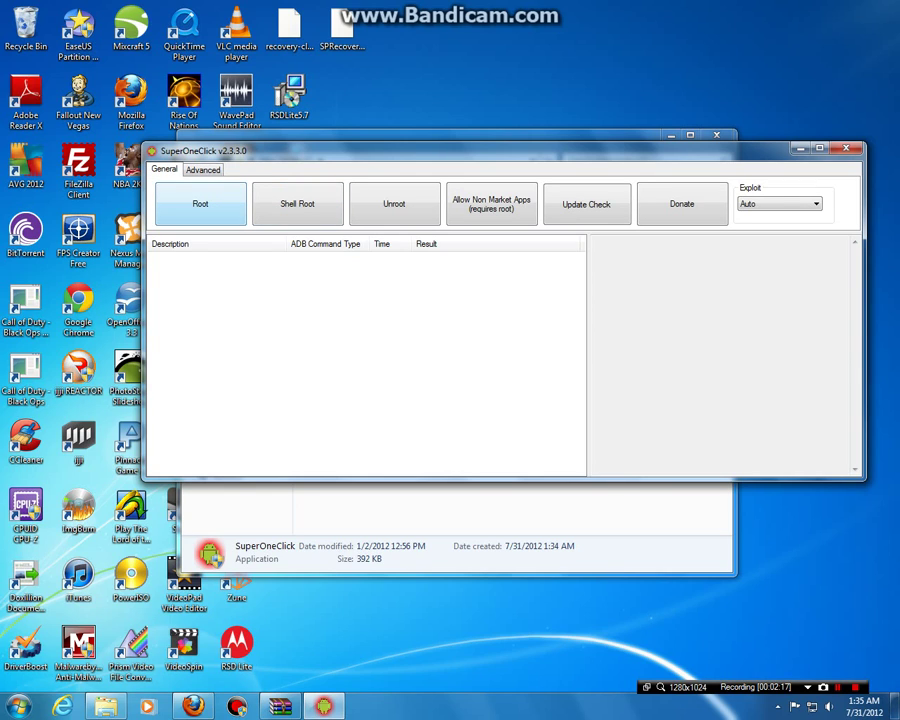
{"action": "left_click", "coordinate": [779, 204]}
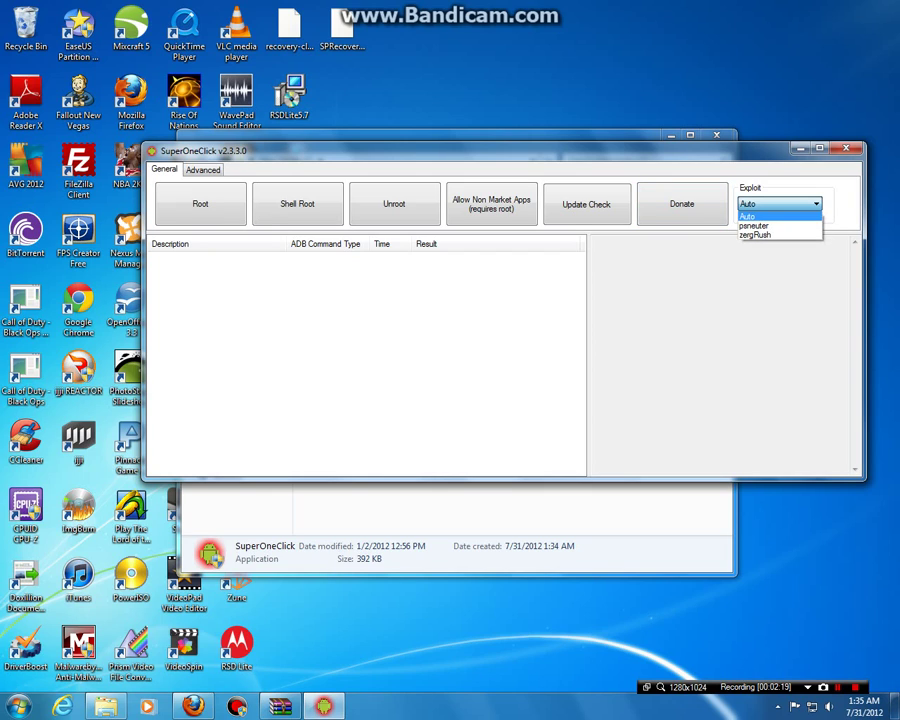
{"action": "key", "text": "Escape"}
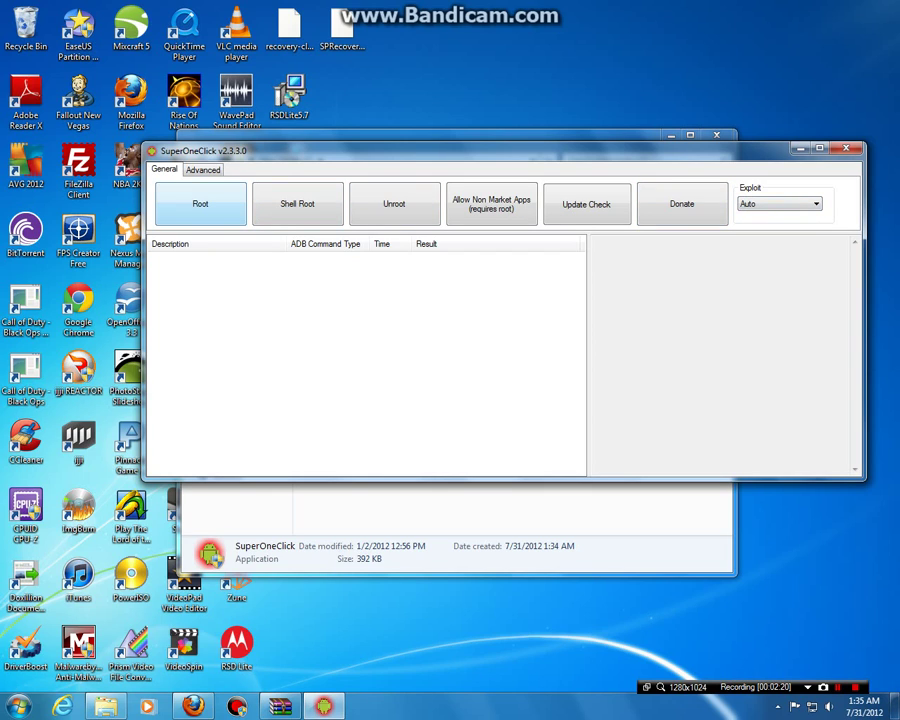
{"action": "key", "text": "Return"}
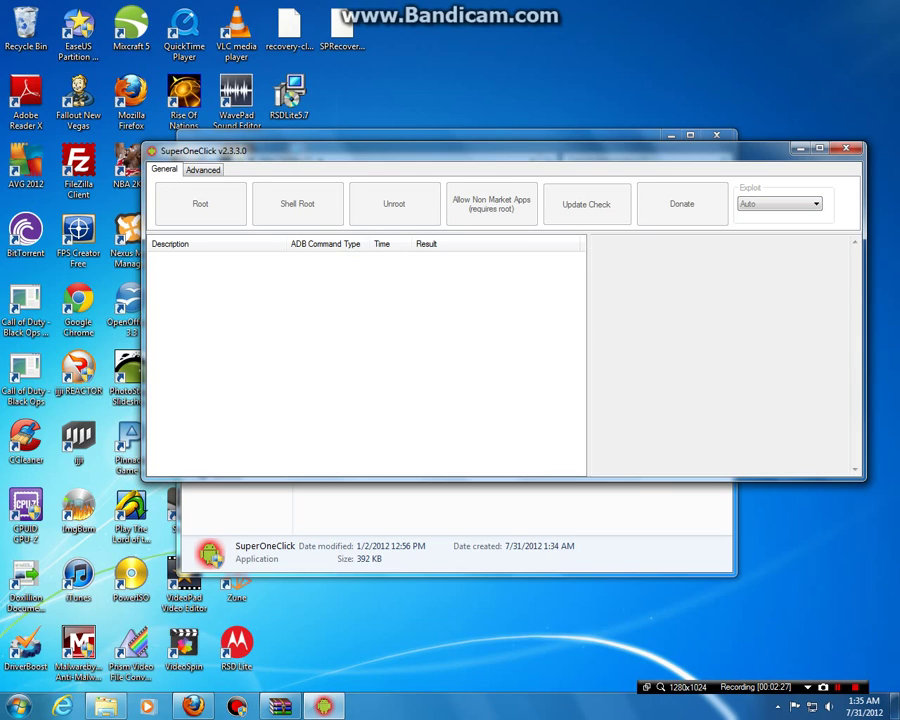
Move the SuperOneClick window aside while Root runs until the Not Responding dialog appears.
{"action": "mouse_move", "coordinate": [400, 150]}
{"action": "left_mouse_down"}
{"action": "mouse_move", "coordinate": [450, 111]}
{"action": "mouse_move", "coordinate": [336, 174]}
{"action": "left_mouse_up"}
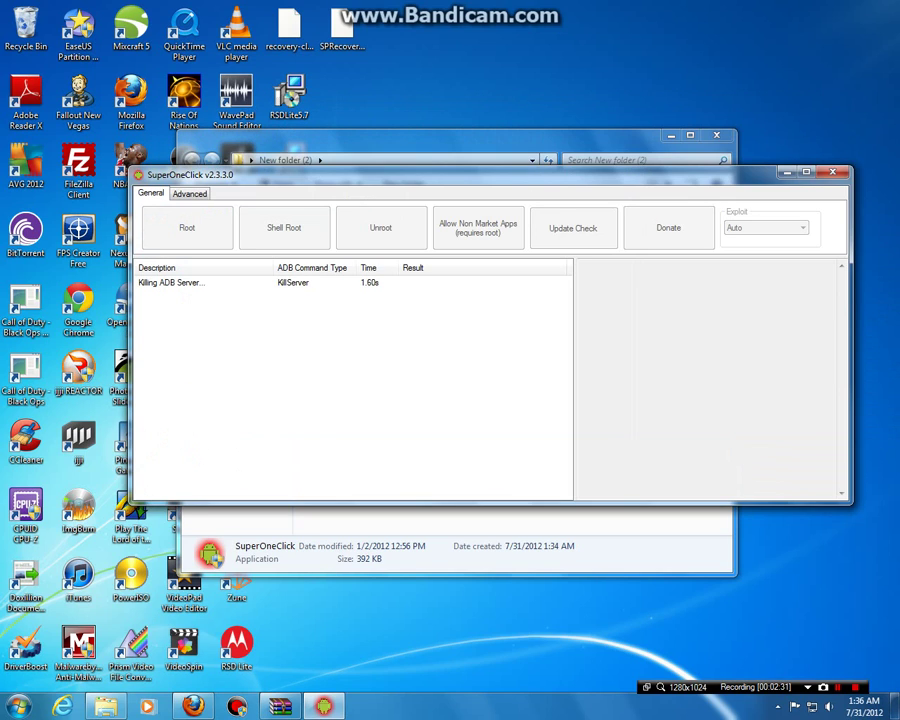